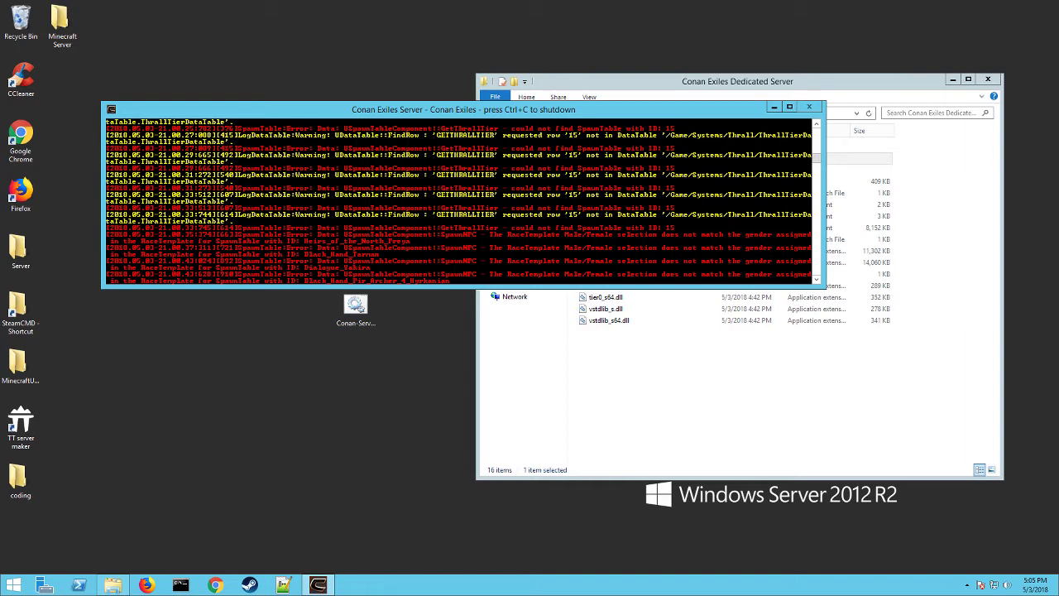
Shut down the running Conan Exiles server from its console.
left_click(429, 366)
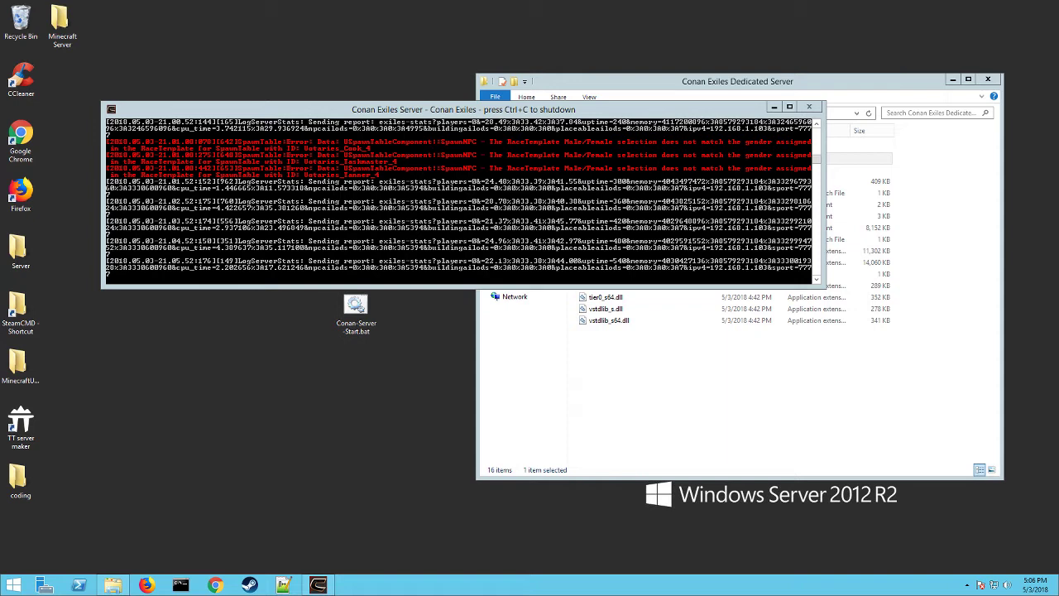
left_click(441, 246)
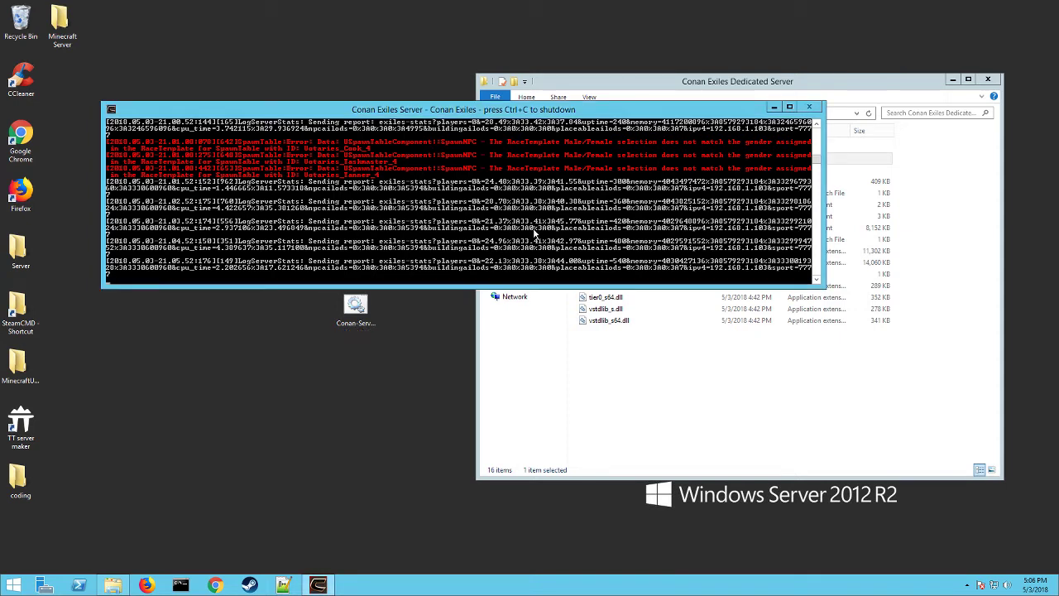
key("ctrl+c")
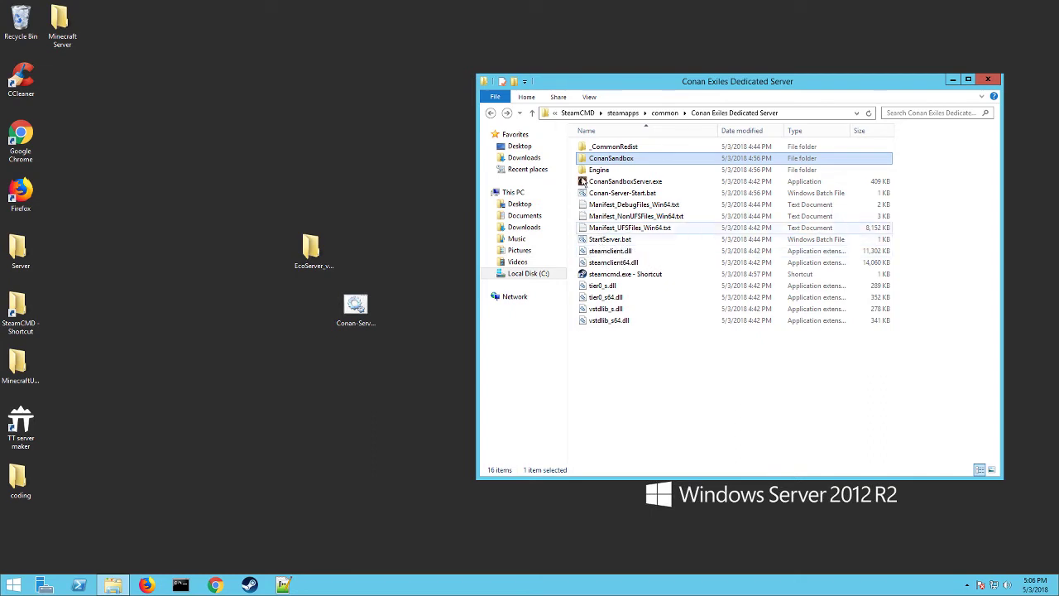
Run DXSETUP.exe from _CommonRedist\DirectX\Jun2010, accept the license agreement and start installing the DirectX components.
left_click(614, 148)
double_click(614, 149)
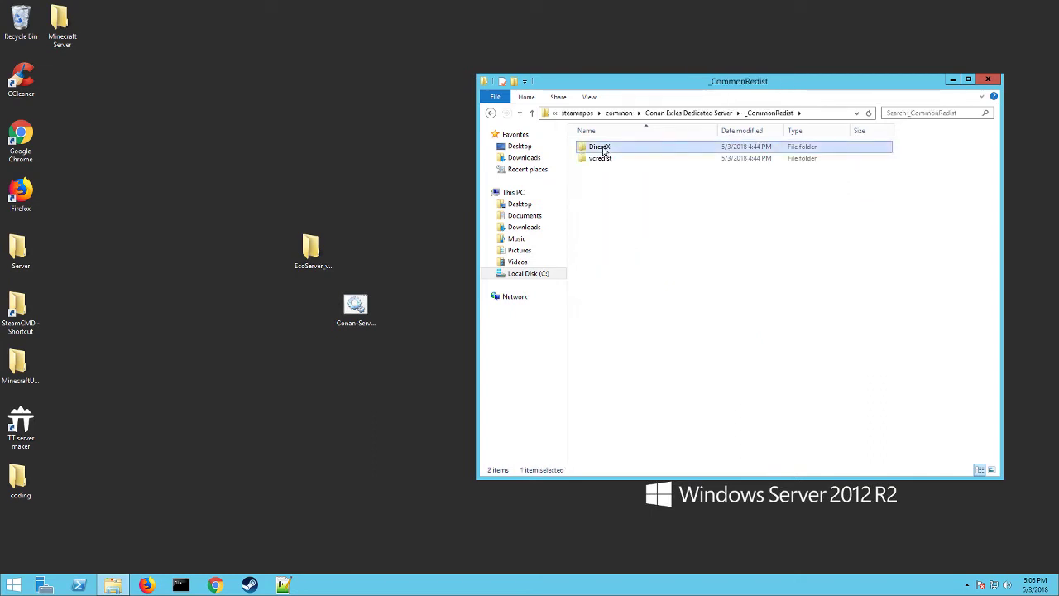
double_click(605, 148)
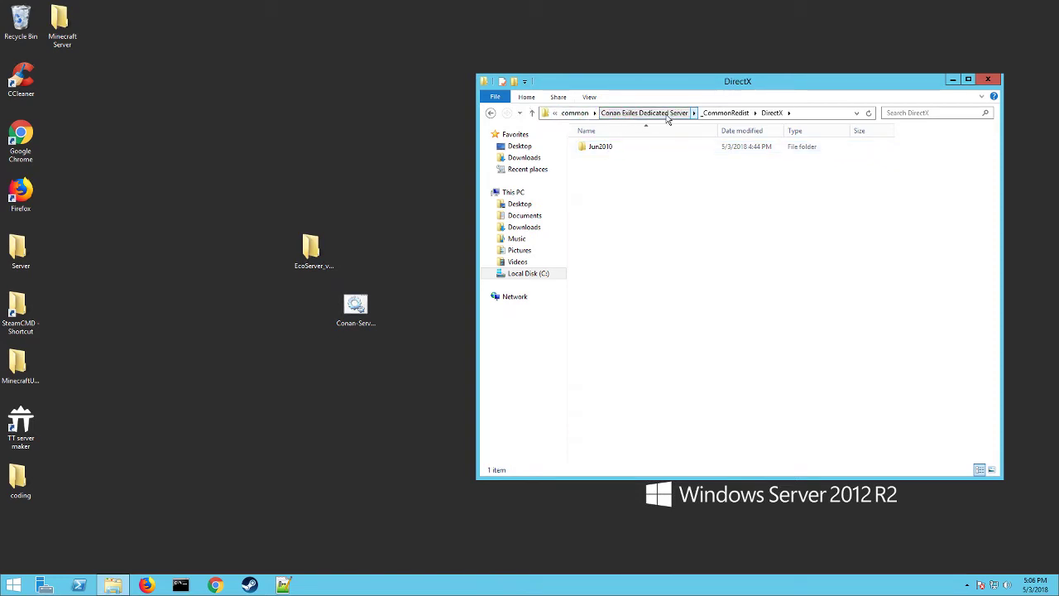
double_click(603, 147)
scroll(596, 396, "down", 18)
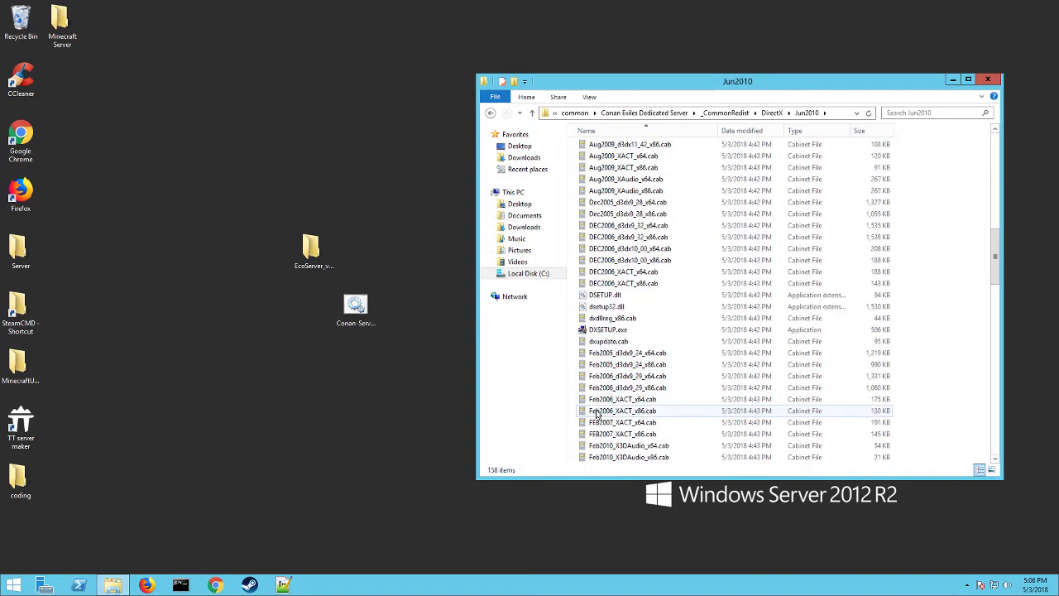
scroll(595, 389, "up", 5)
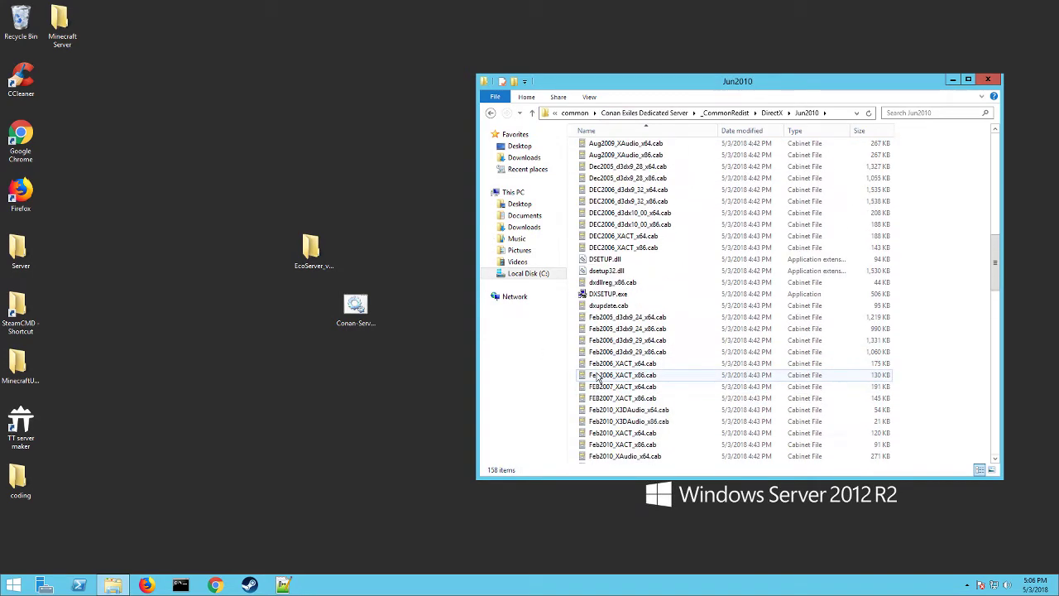
double_click(601, 296)
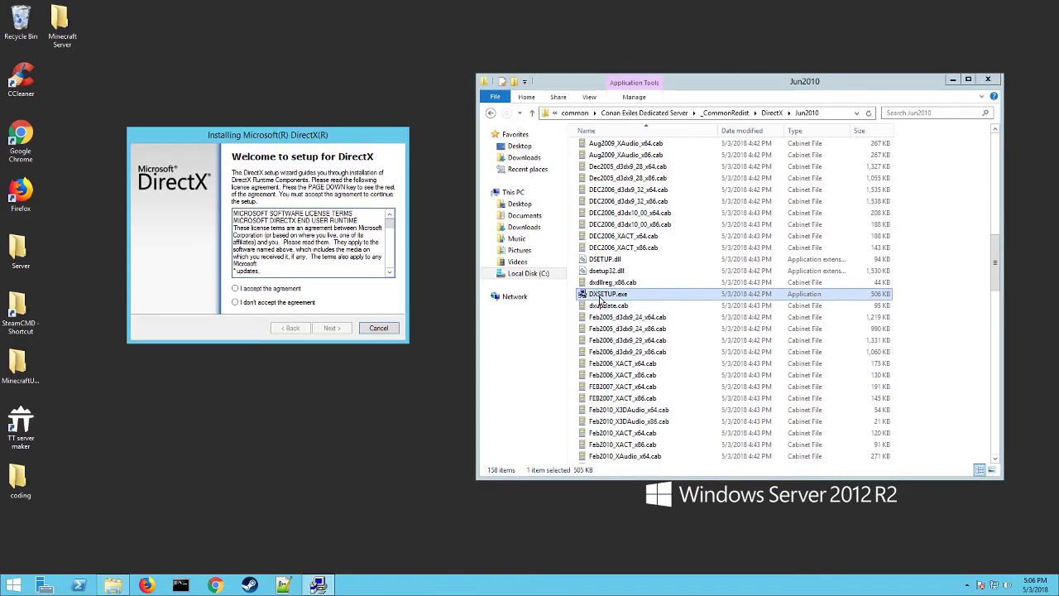
left_click(262, 289)
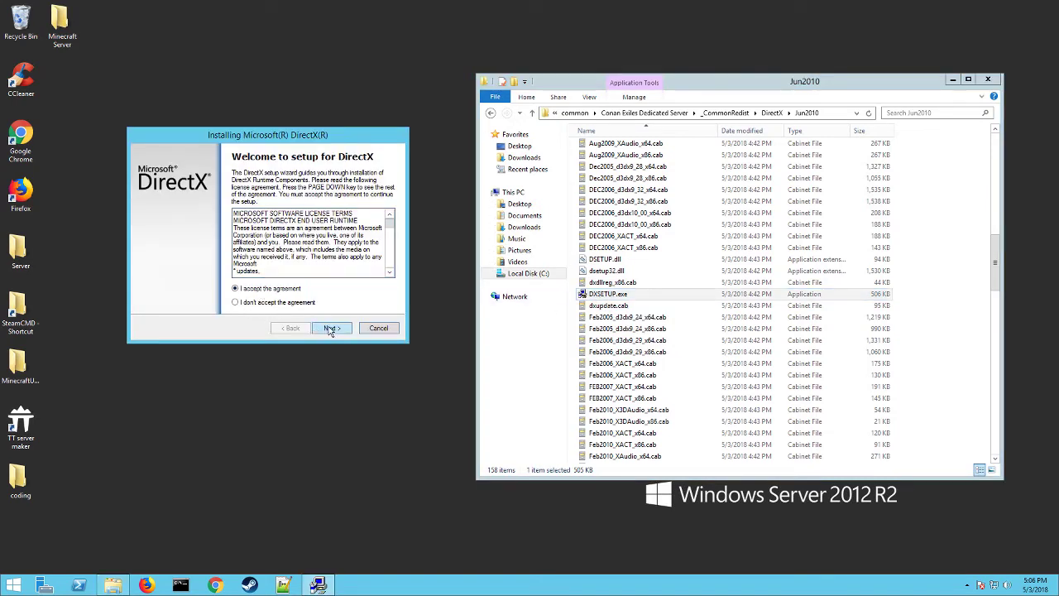
left_click(327, 329)
left_click(331, 328)
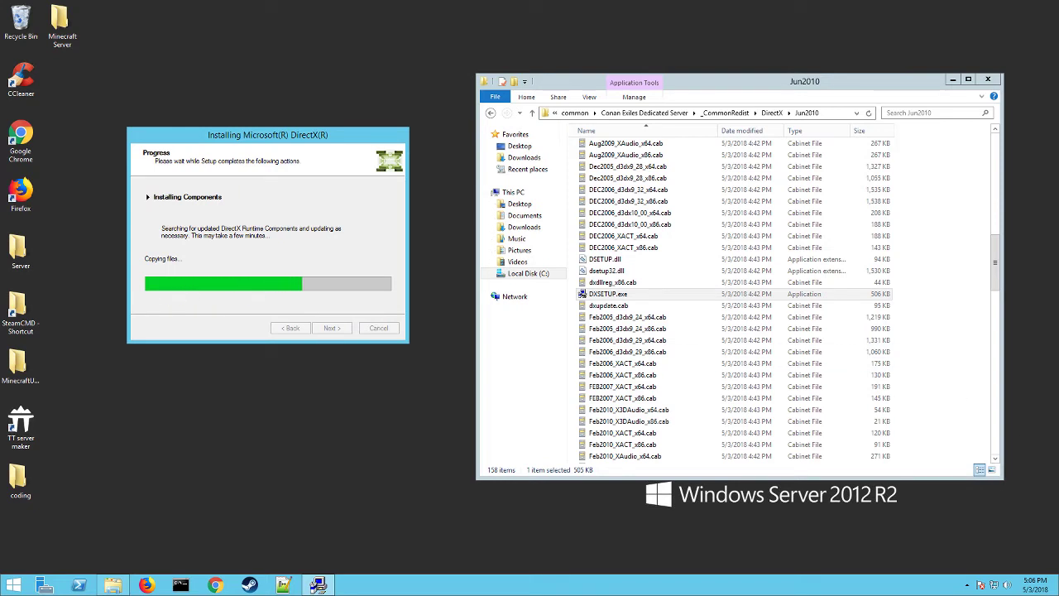
Go back to the _CommonRedist folder and open its vcredist folder.
left_click(490, 113)
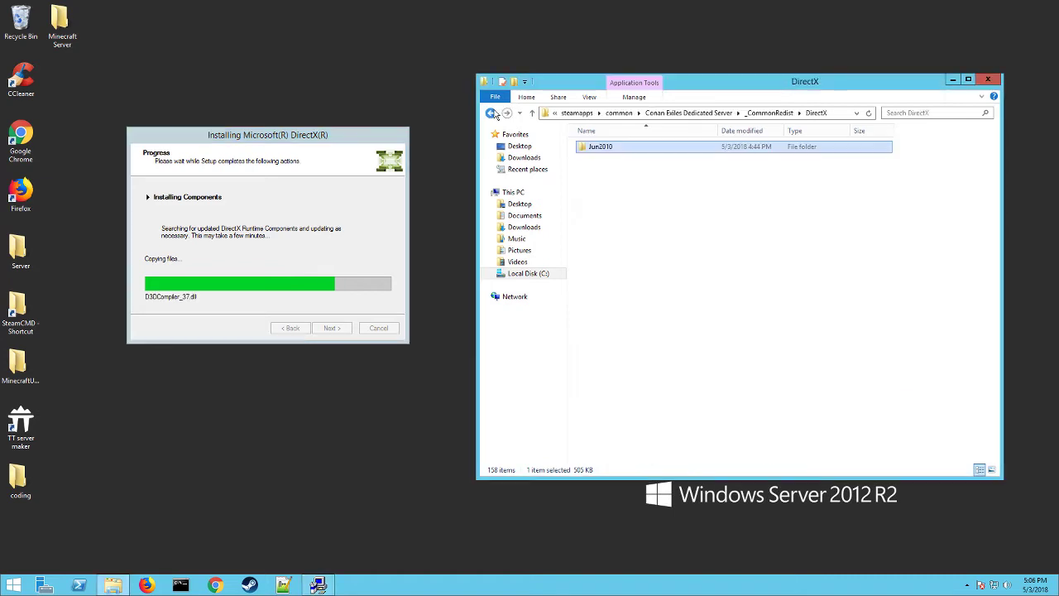
left_click(489, 113)
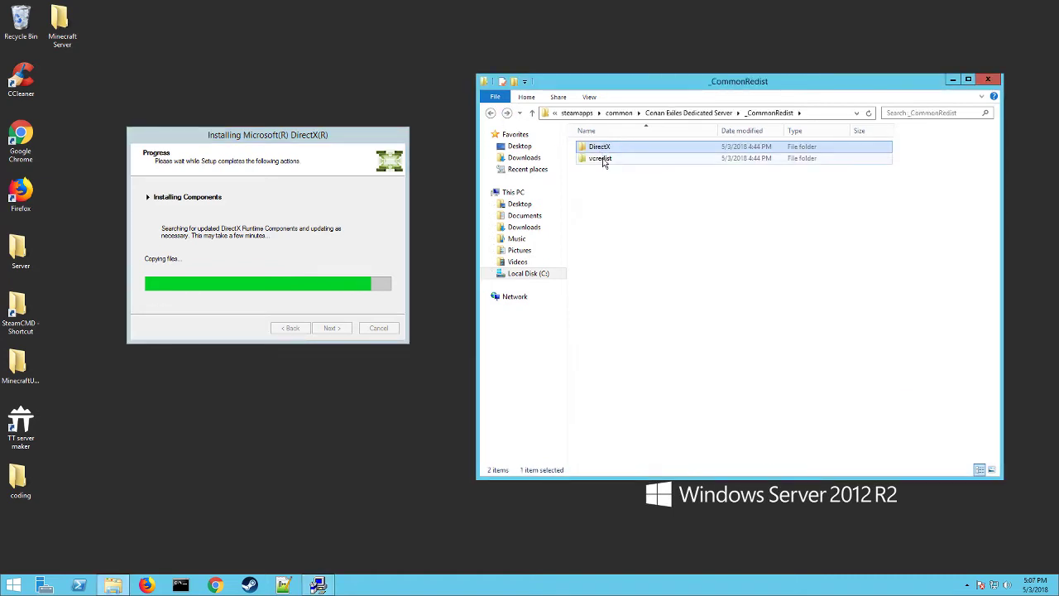
double_click(607, 160)
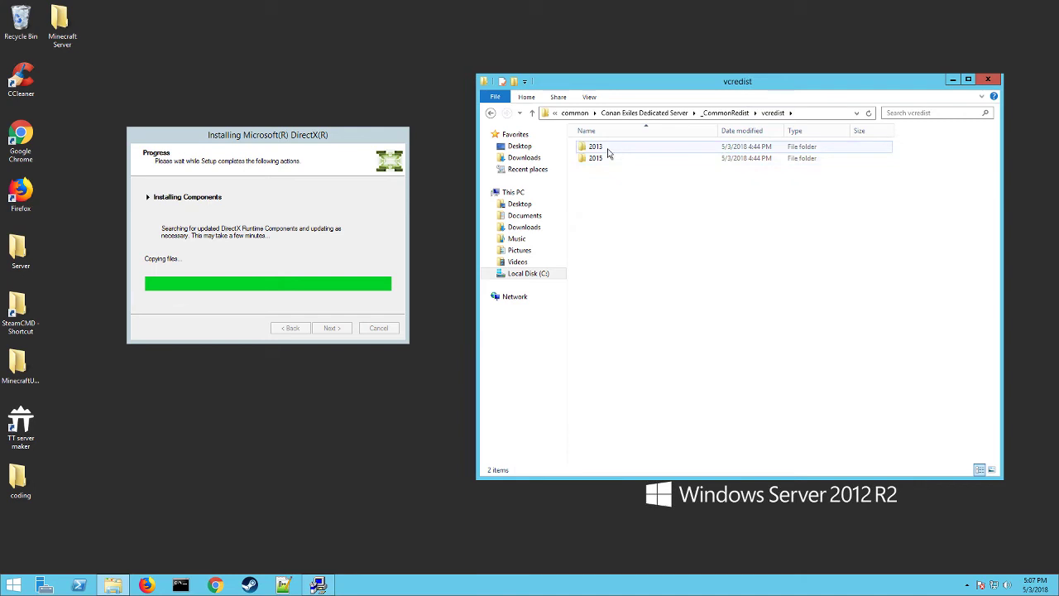
double_click(606, 148)
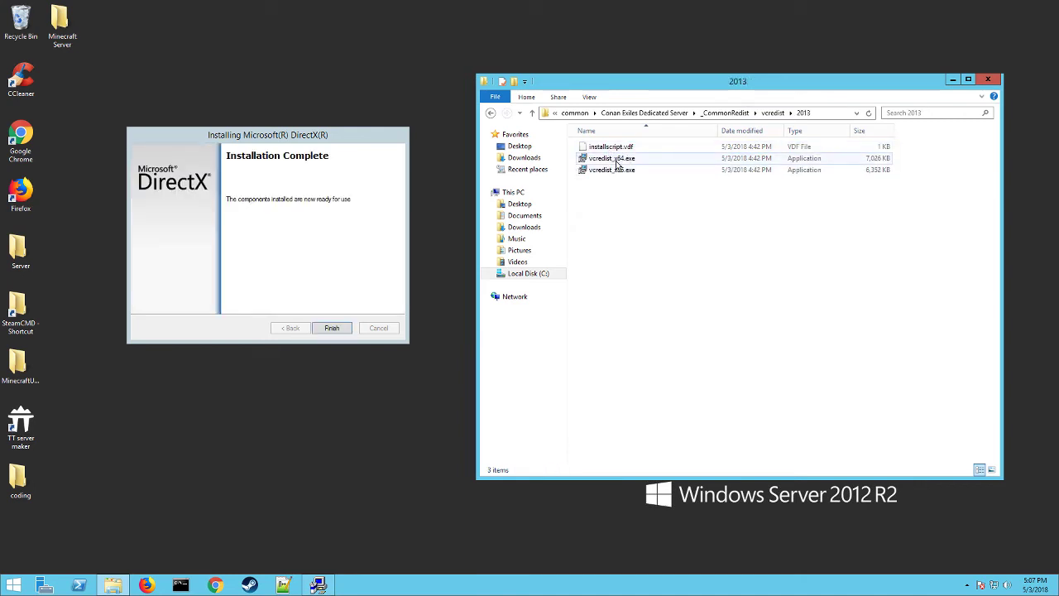
double_click(616, 160)
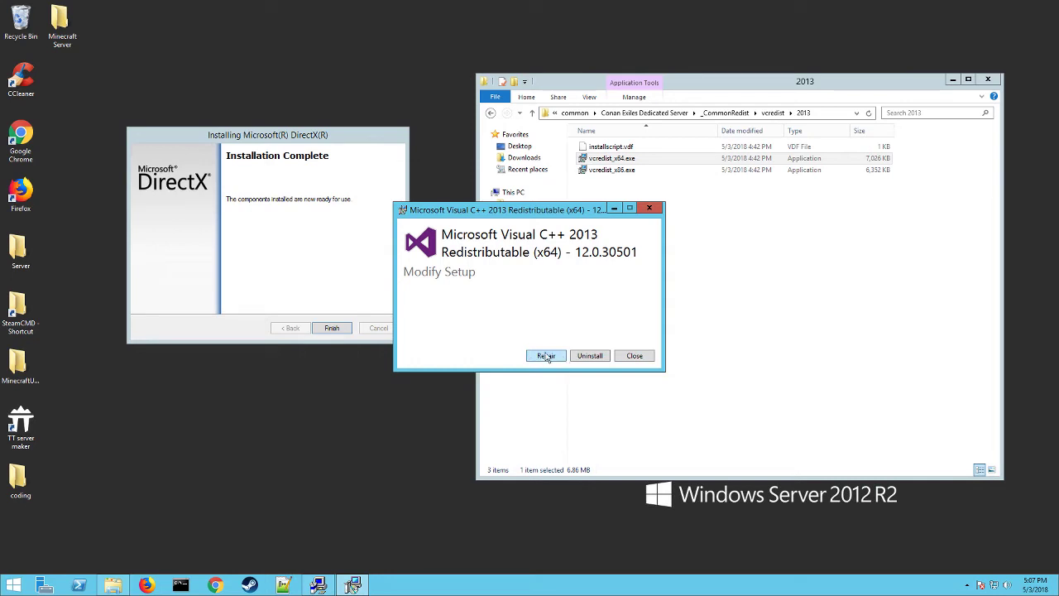
left_click(646, 357)
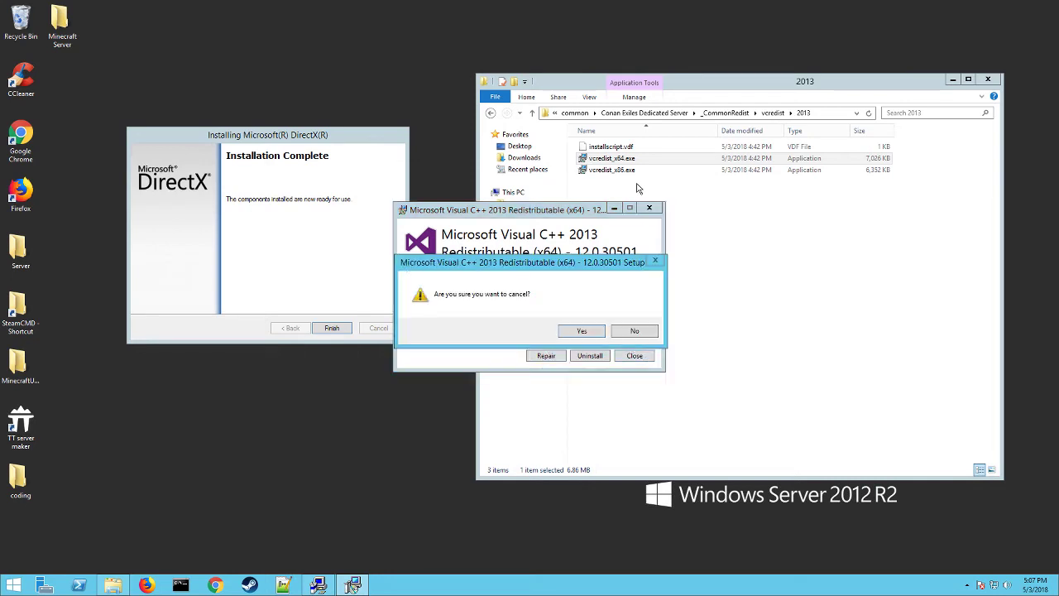
left_click(634, 331)
left_click(647, 358)
left_click(583, 331)
left_click(612, 158)
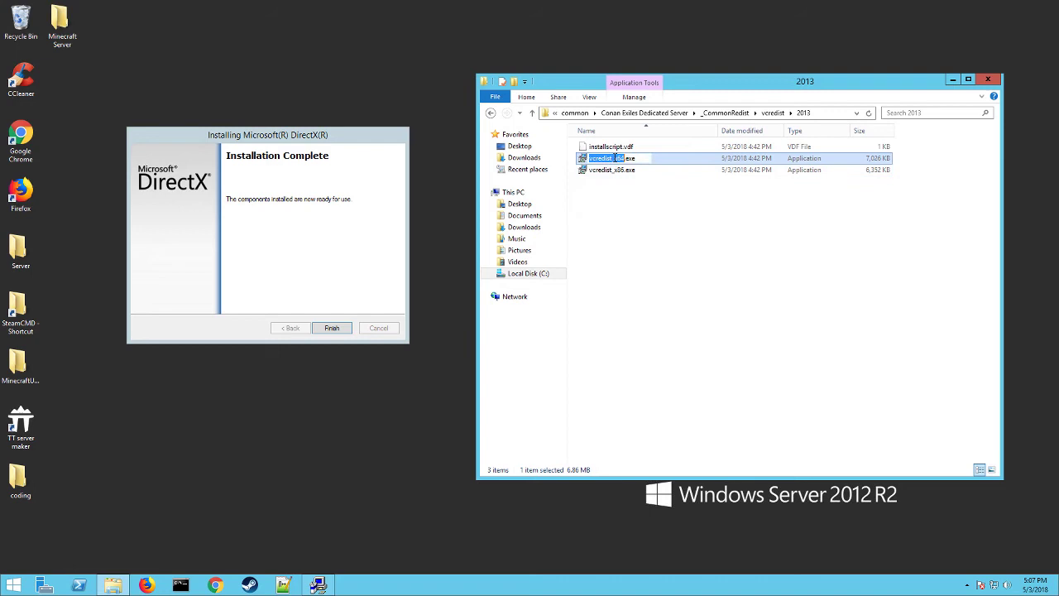
key("Escape")
left_click(627, 175)
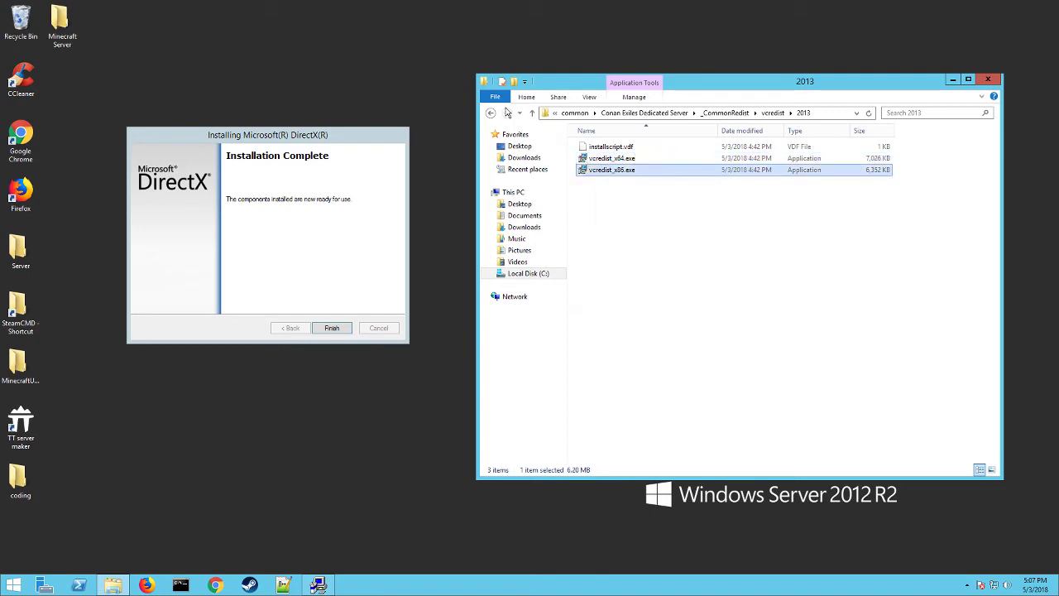
left_click(489, 114)
Repair the Visual C++ 2015 Redistributable (x64) with vc_redist.x64.exe from the 2015 folder, and close its setup.
double_click(604, 159)
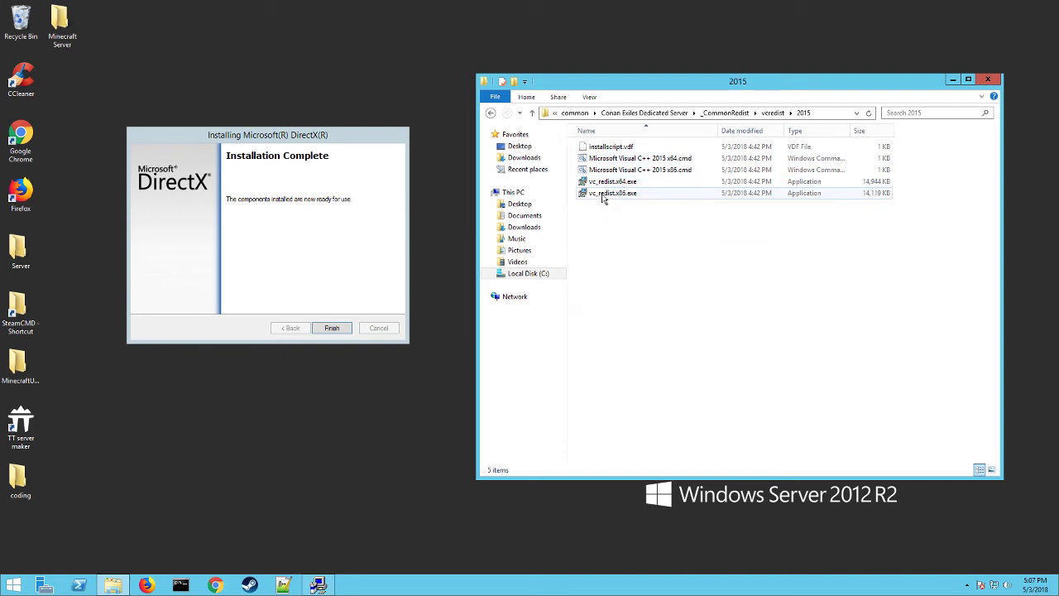
left_click(610, 181)
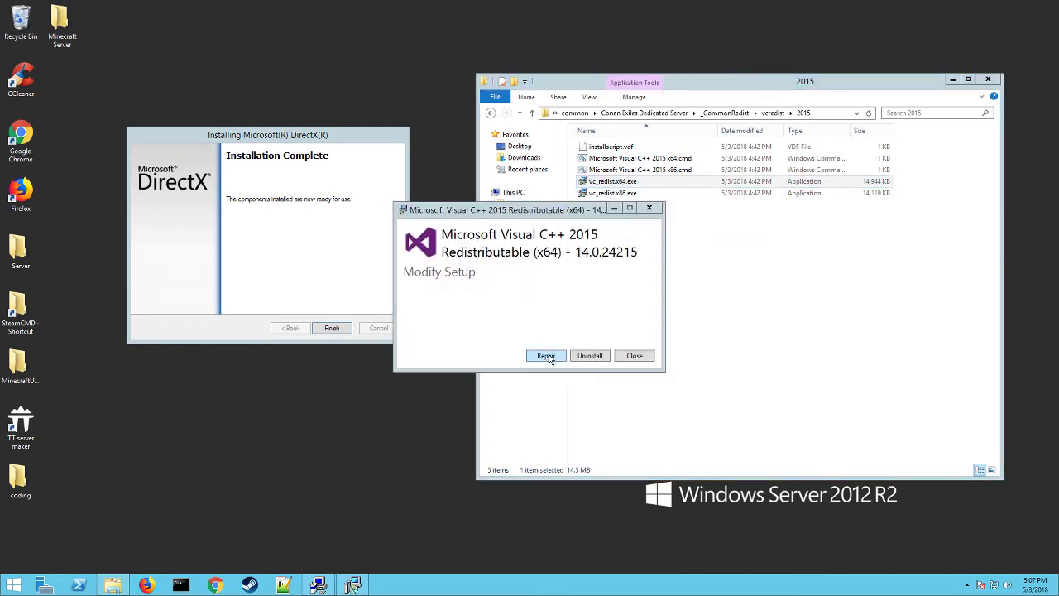
left_click(542, 356)
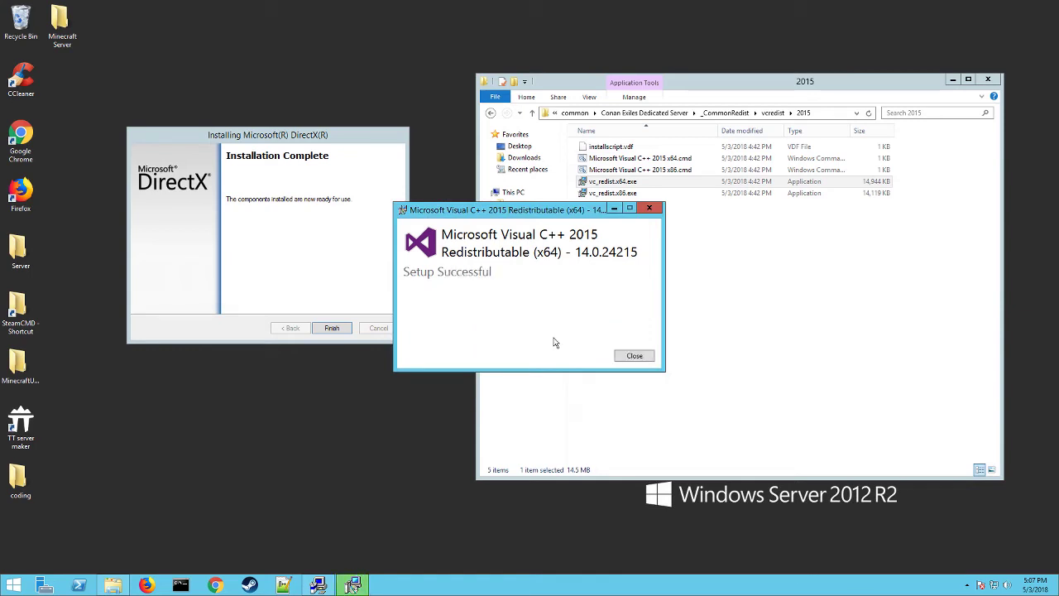
left_click(647, 356)
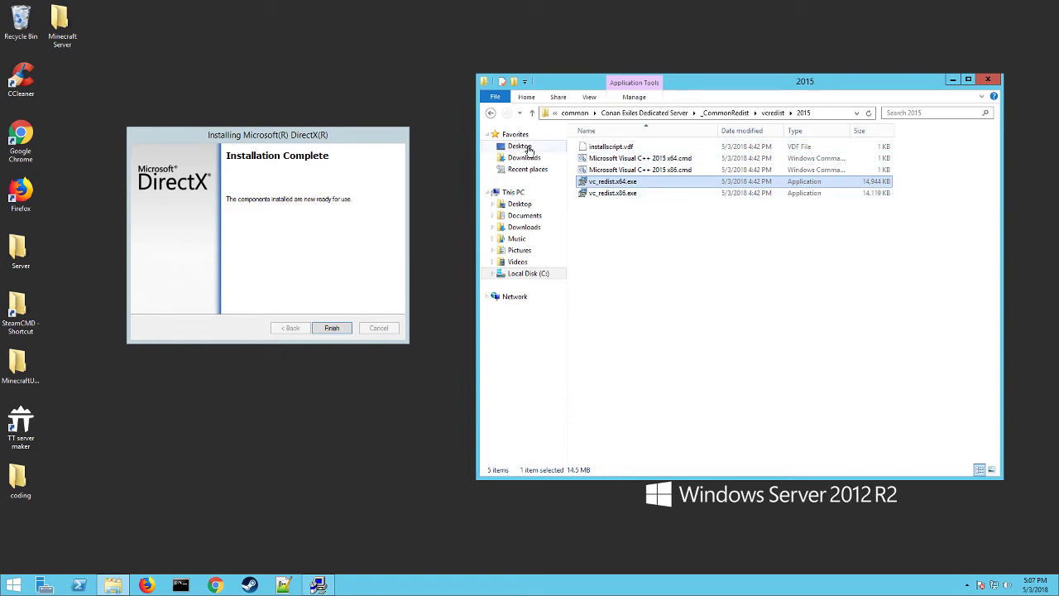
Return to the Conan Exiles Dedicated Server folder and finish the DirectX setup wizard.
left_click(491, 112)
left_click(491, 114)
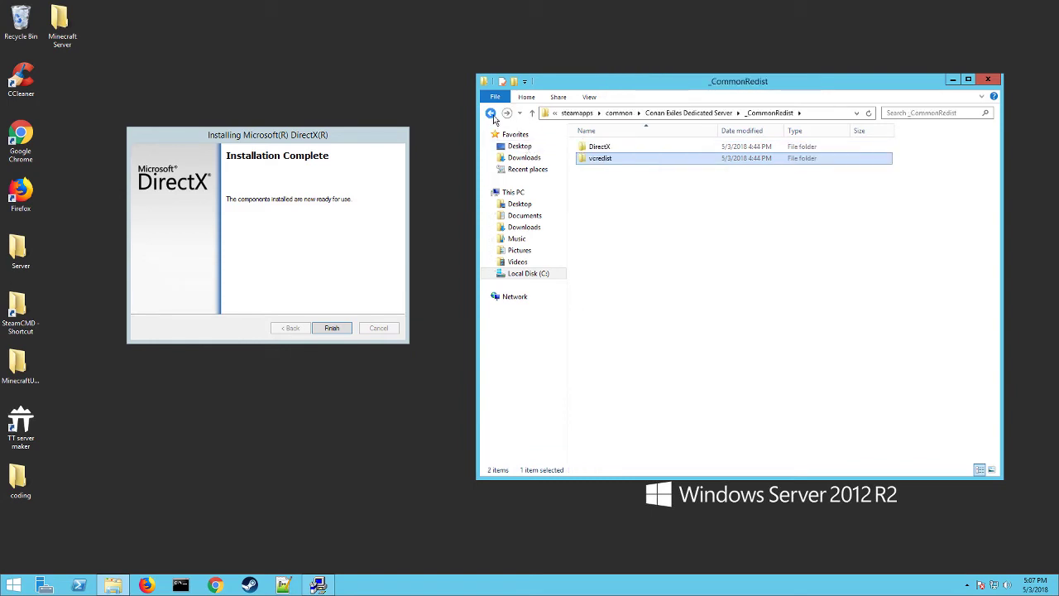
left_click(490, 114)
left_click(344, 331)
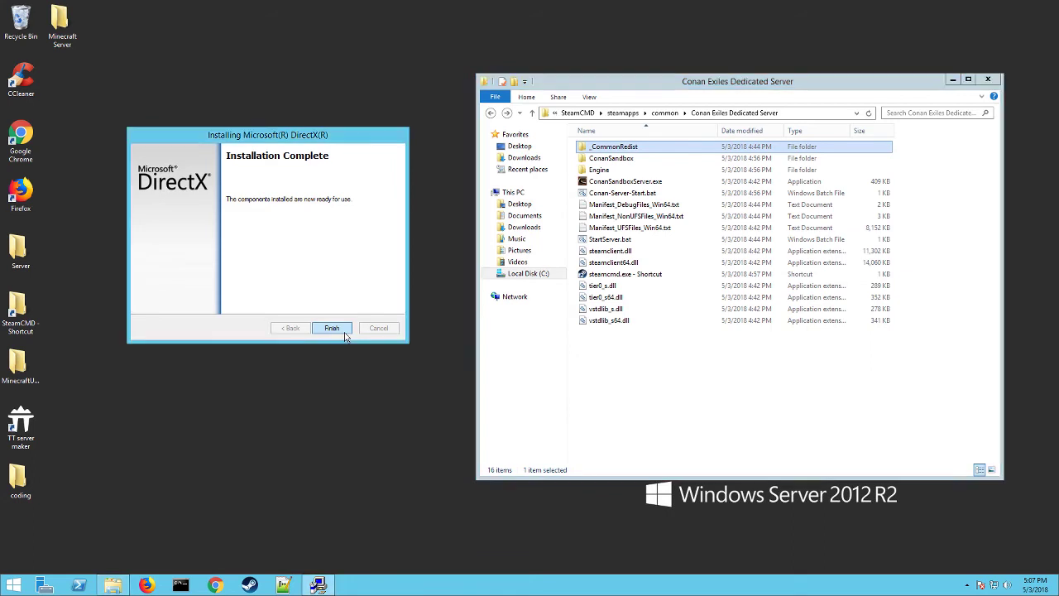
left_click(345, 332)
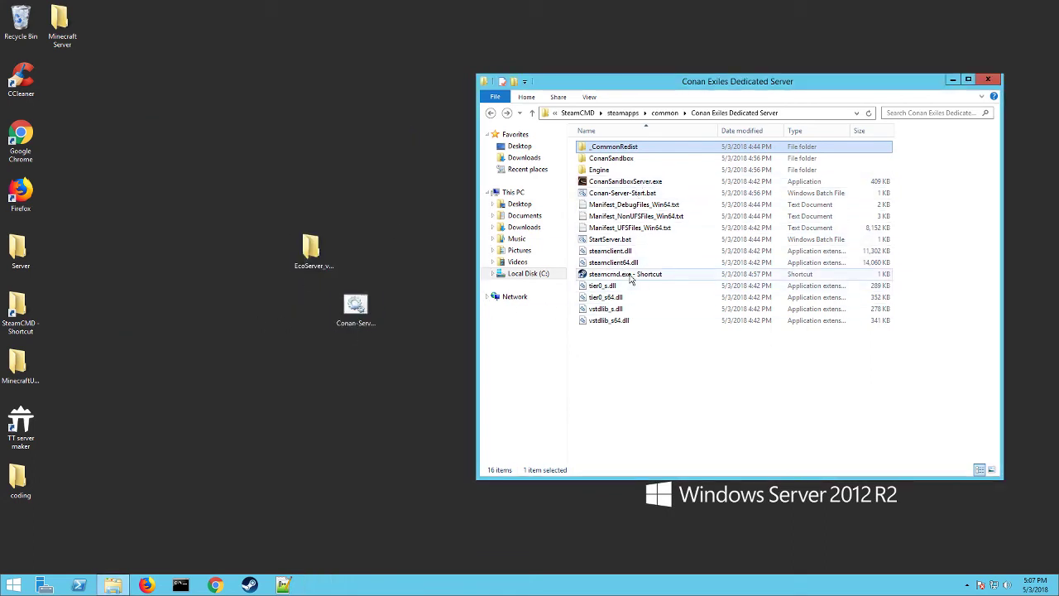
left_click(619, 182)
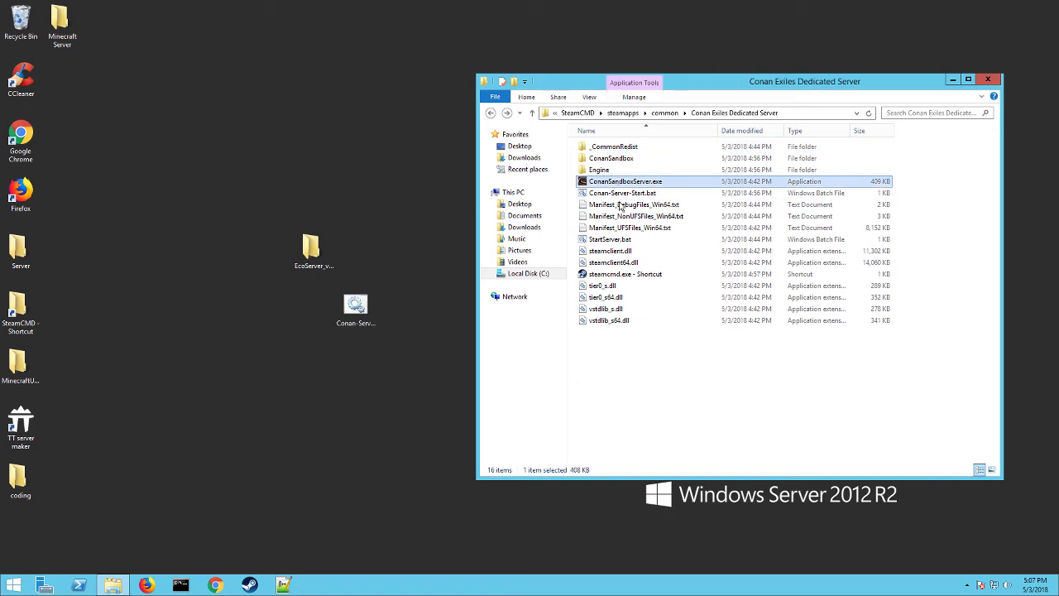
left_click(612, 194)
left_click(631, 183)
left_click(650, 188)
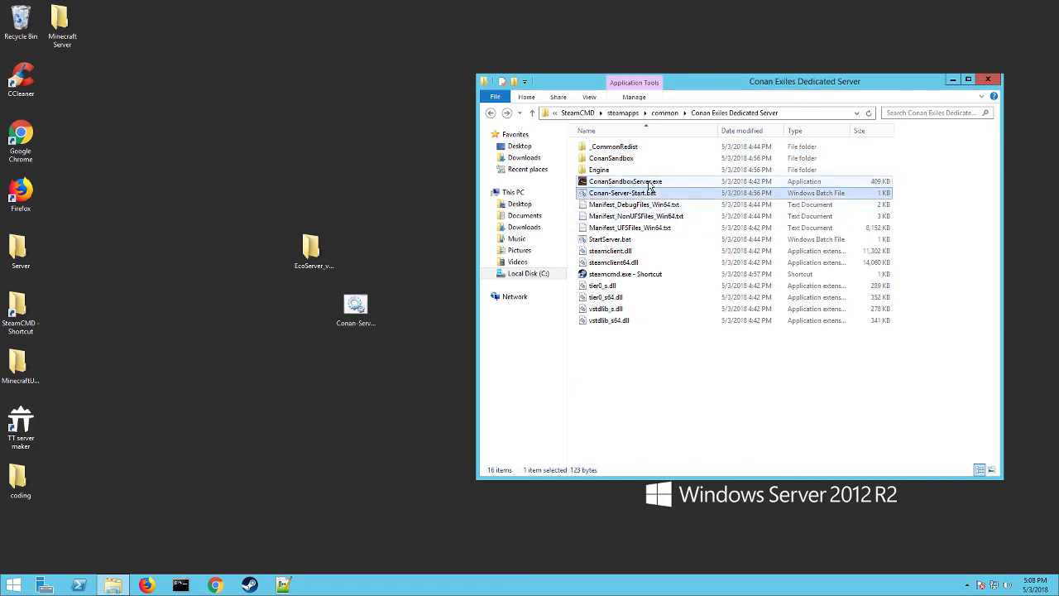
left_click(652, 183)
left_click(650, 193)
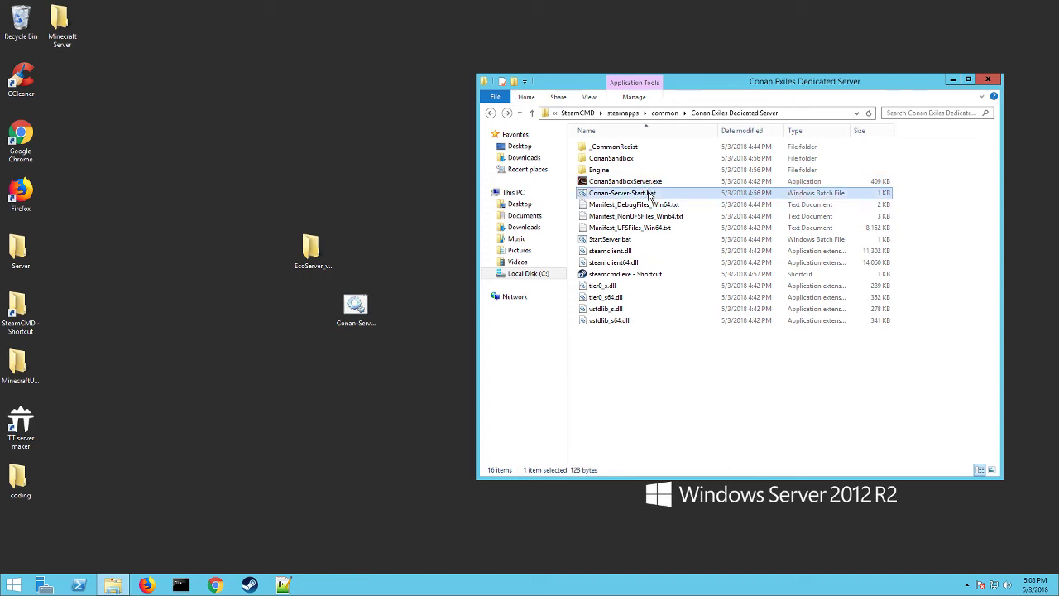
left_click(633, 183)
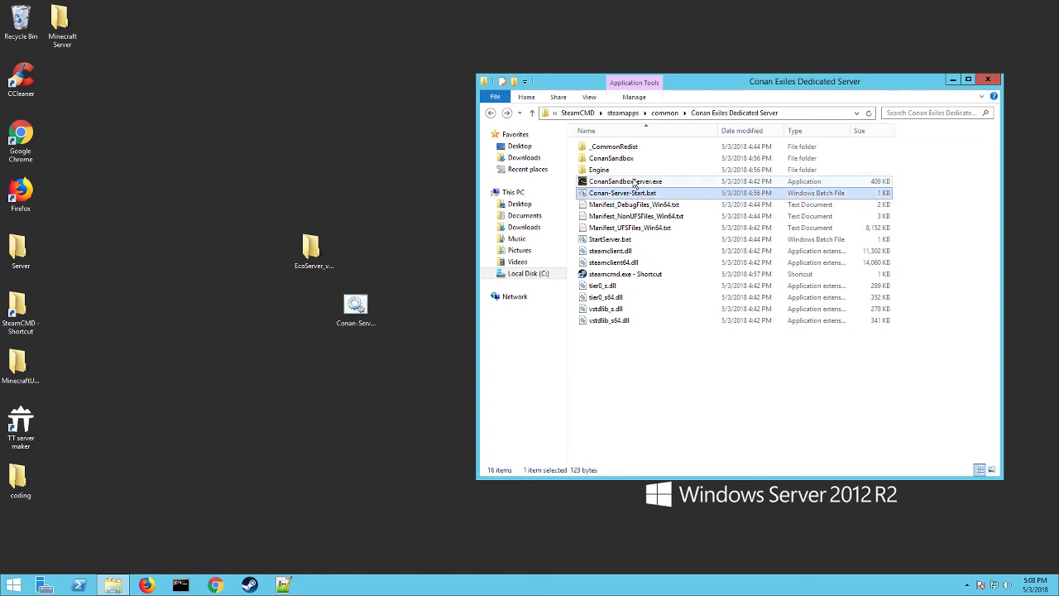
left_click(636, 194)
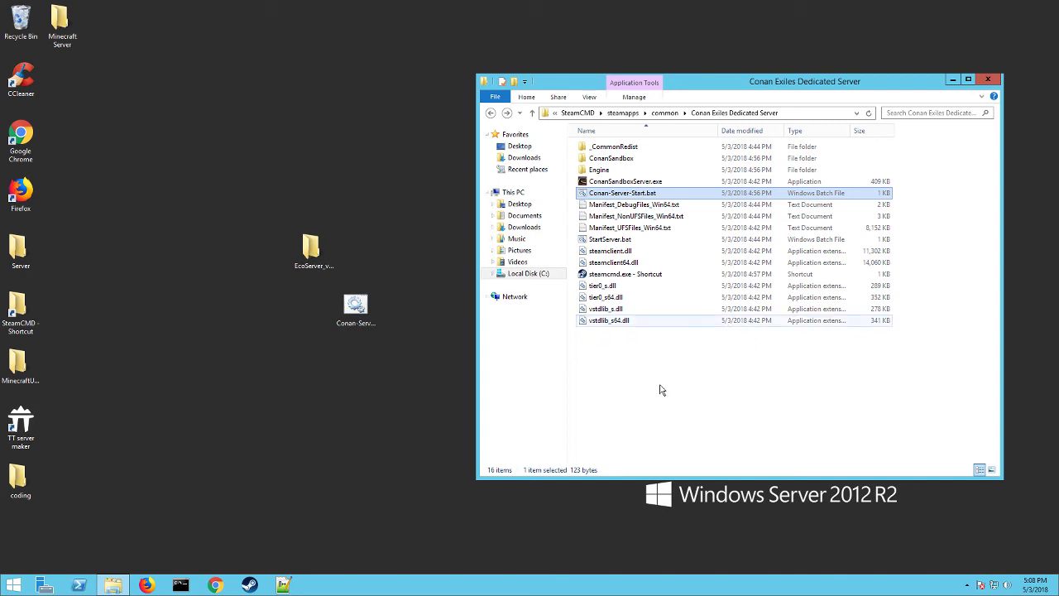
Open ConanSandbox.log from the ConanSandbox\Saved\Logs folder in Notepad++.
double_click(616, 158)
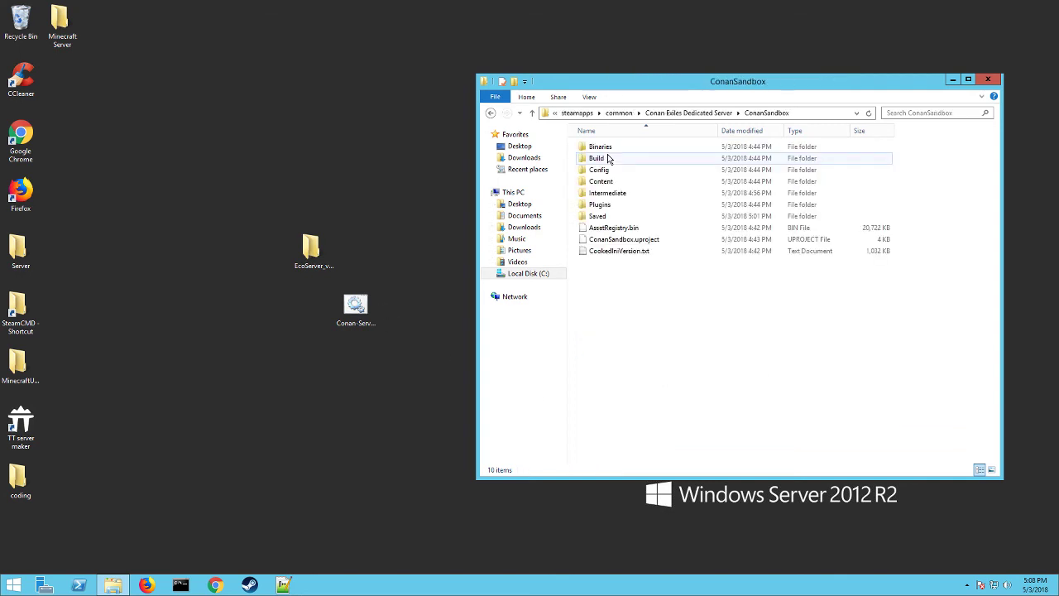
double_click(595, 220)
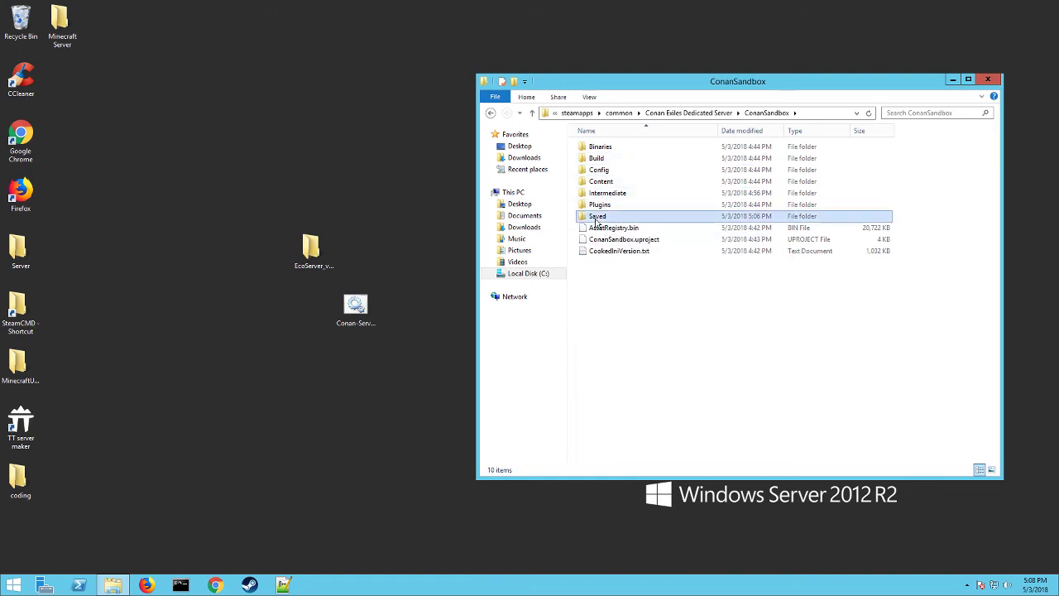
double_click(605, 159)
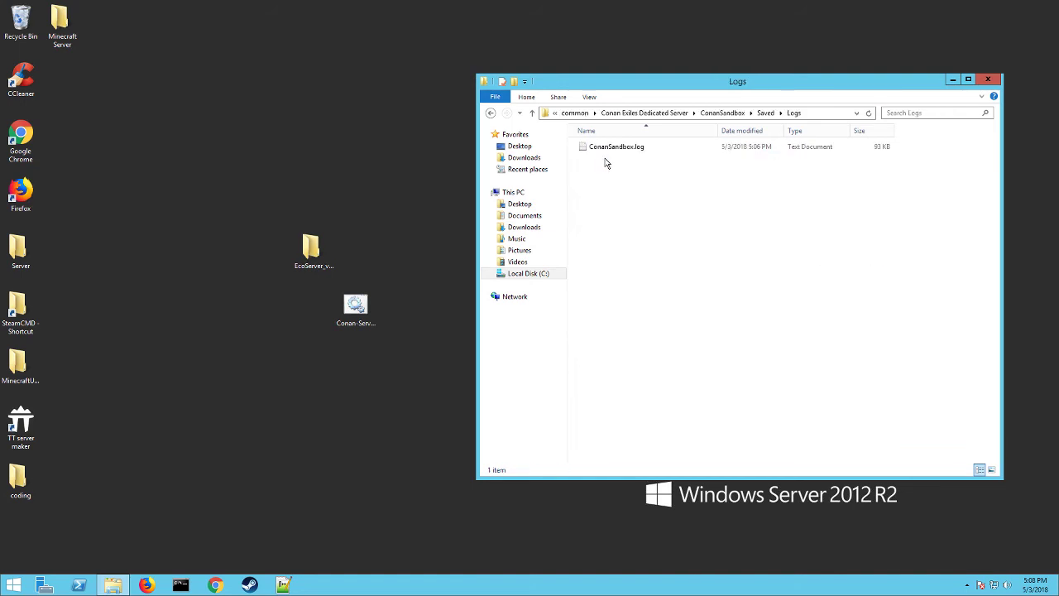
right_click(612, 150)
left_click(654, 179)
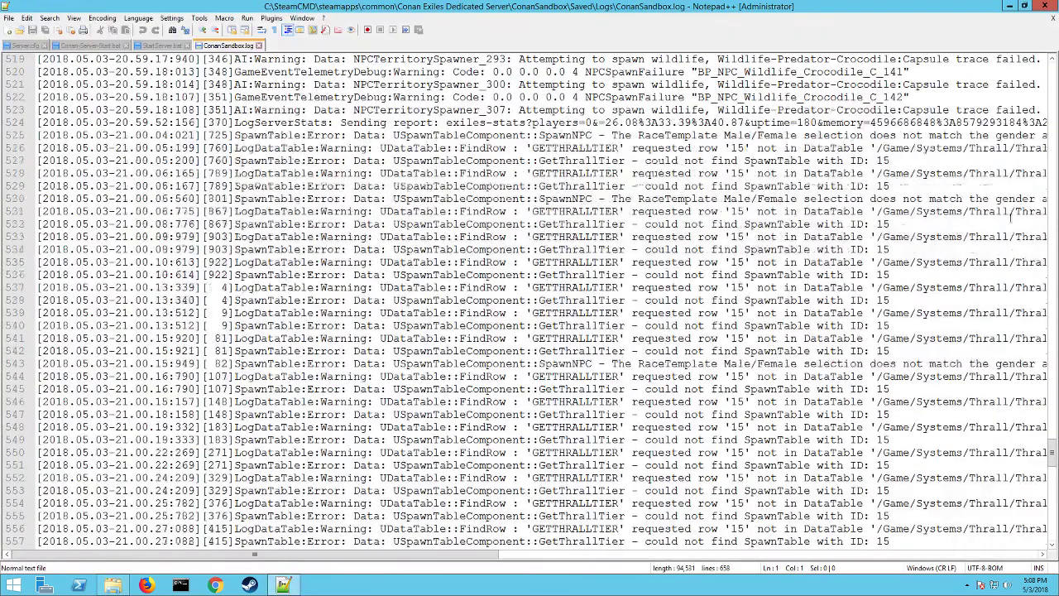
Examine the spawn errors and the final shutdown entries in the server log, and close the editor.
left_click(1010, 439)
scroll(1054, 496, "down", 7)
scroll(1054, 507, "up", 7)
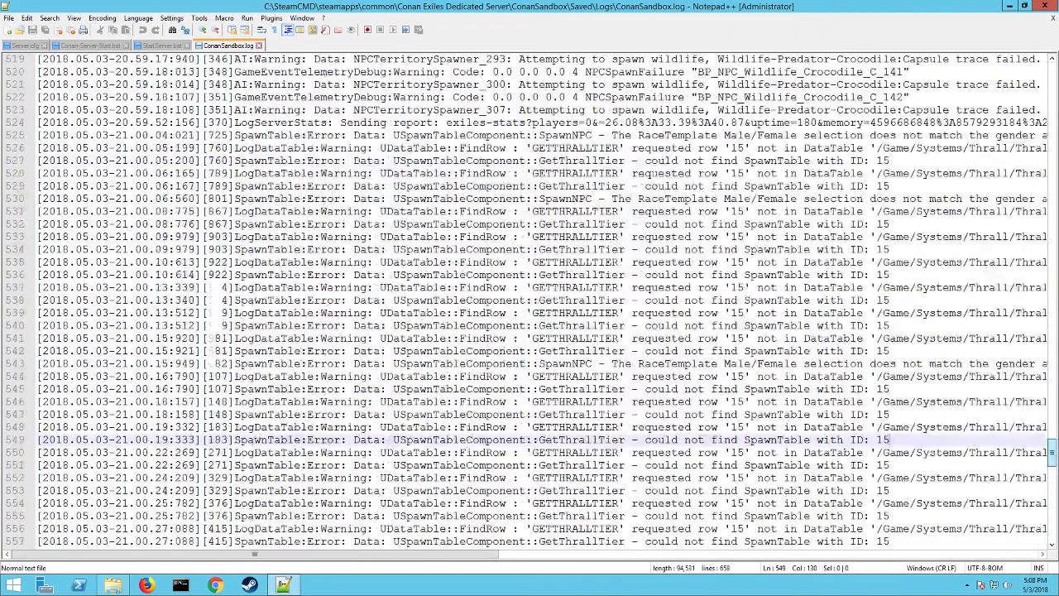
left_click_drag(1053, 454, 1051, 563)
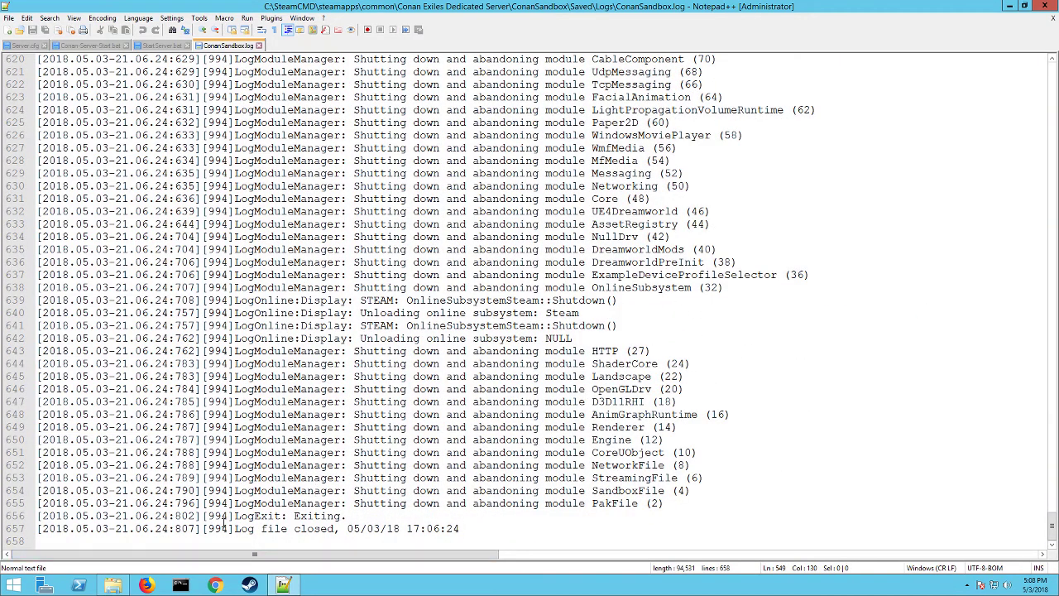
scroll(570, 274, "up", 13)
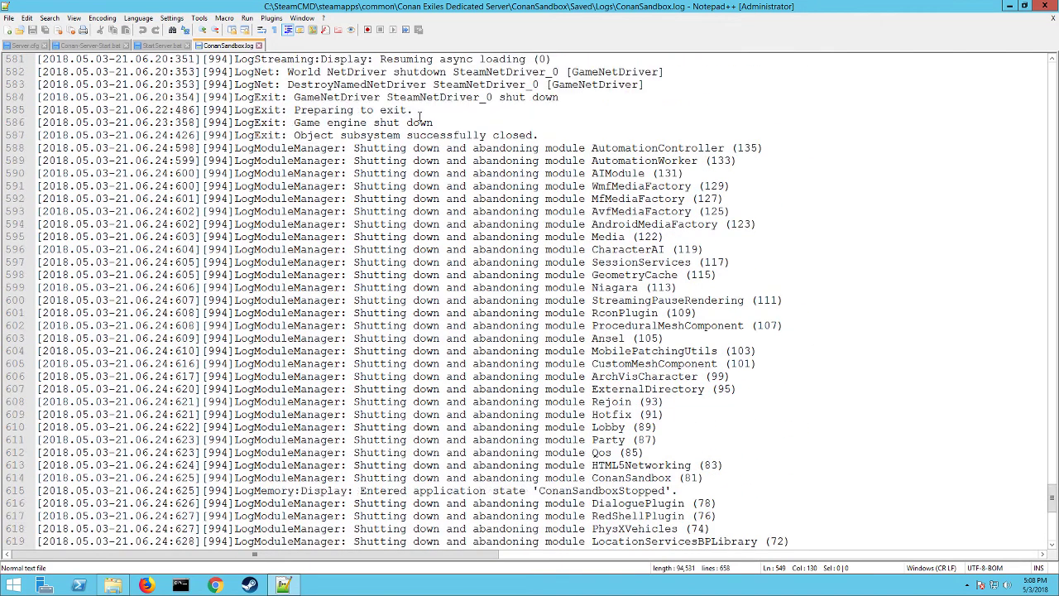
left_click(1045, 6)
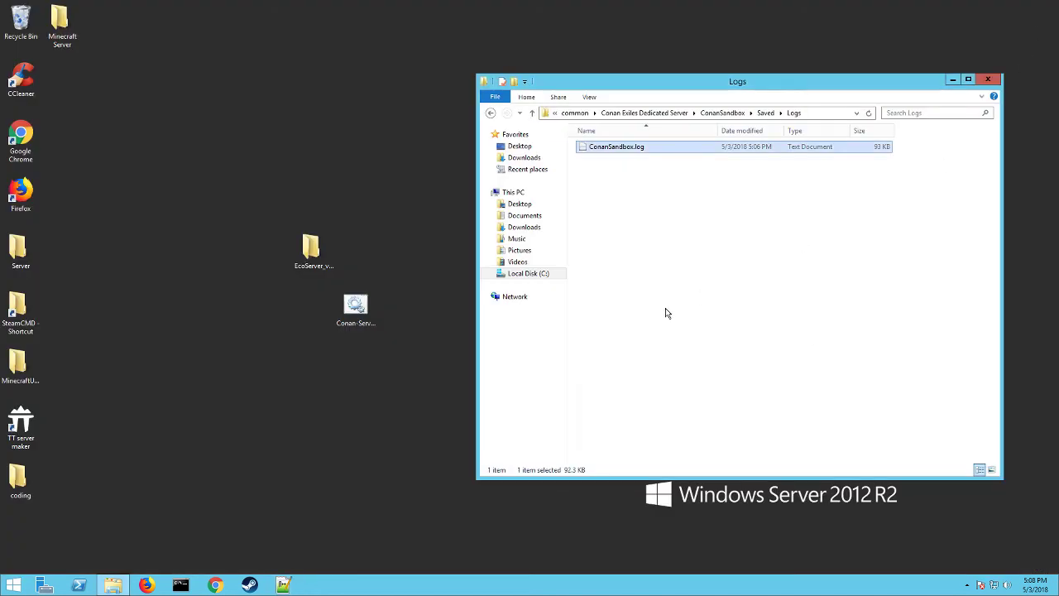